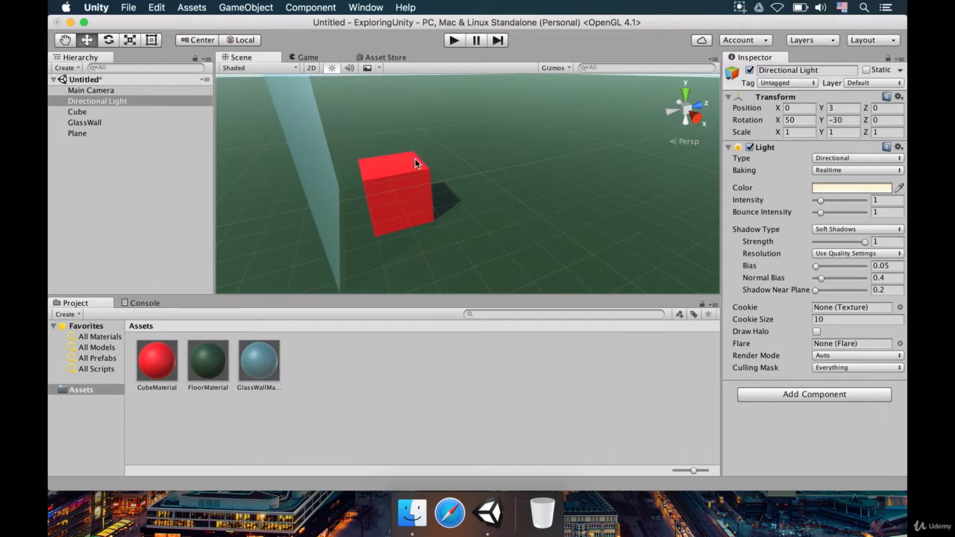
Disable the Light component on the Directional Light and view the cube, glass wall and floor without it
scroll(410, 161, up, 5)
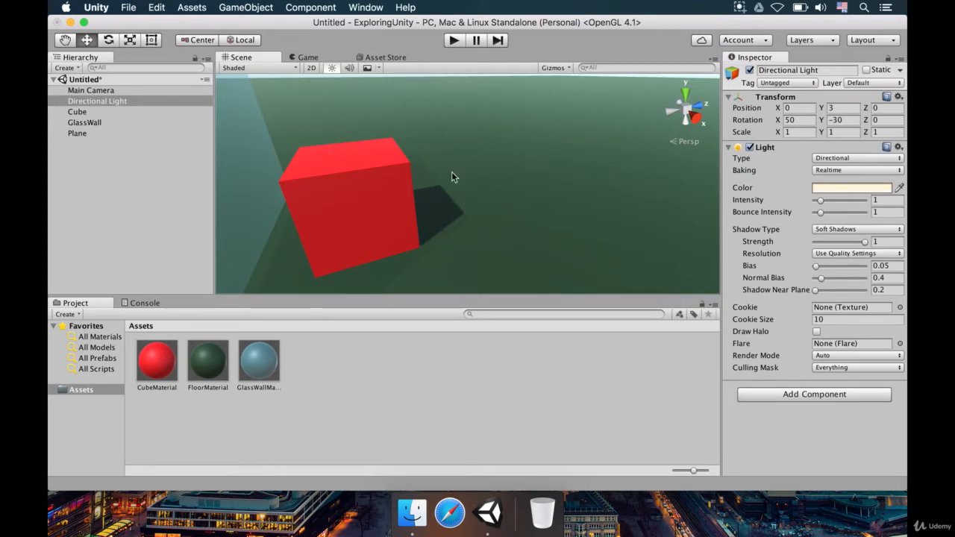
alt+drag(451, 180, 303, 172)
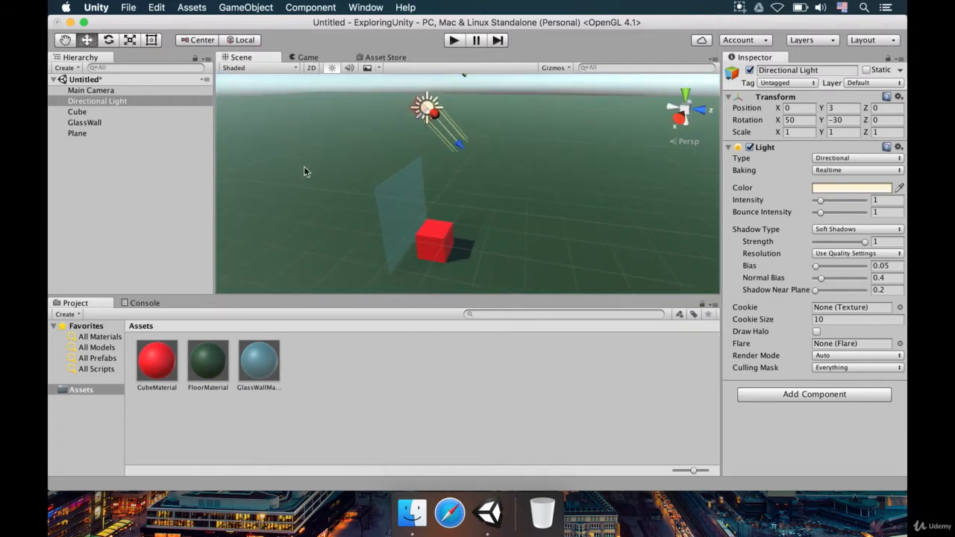
click(749, 147)
alt+drag(530, 192, 670, 157)
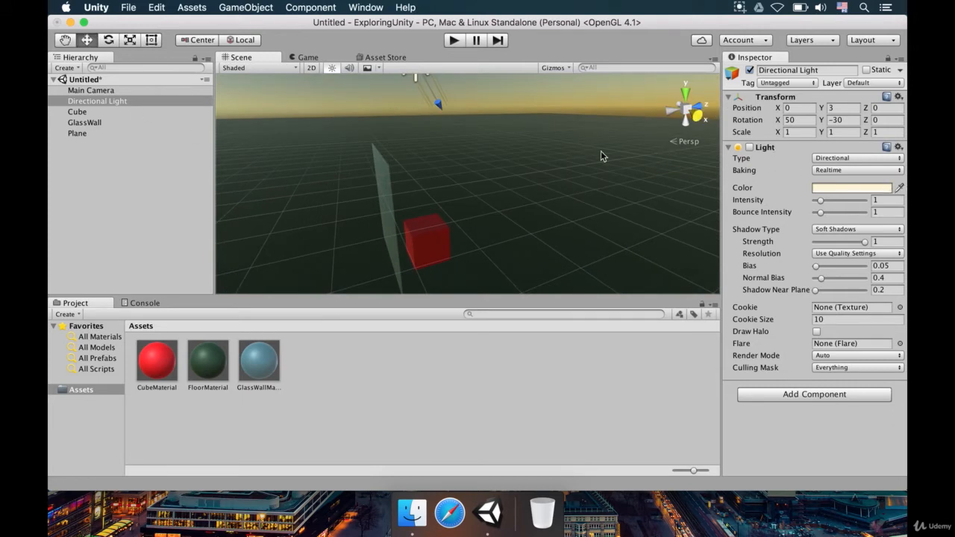
mouse_move(505, 179)
alt+mouse_down()
mouse_move(537, 188)
mouse_move(522, 187)
alt+mouse_up()
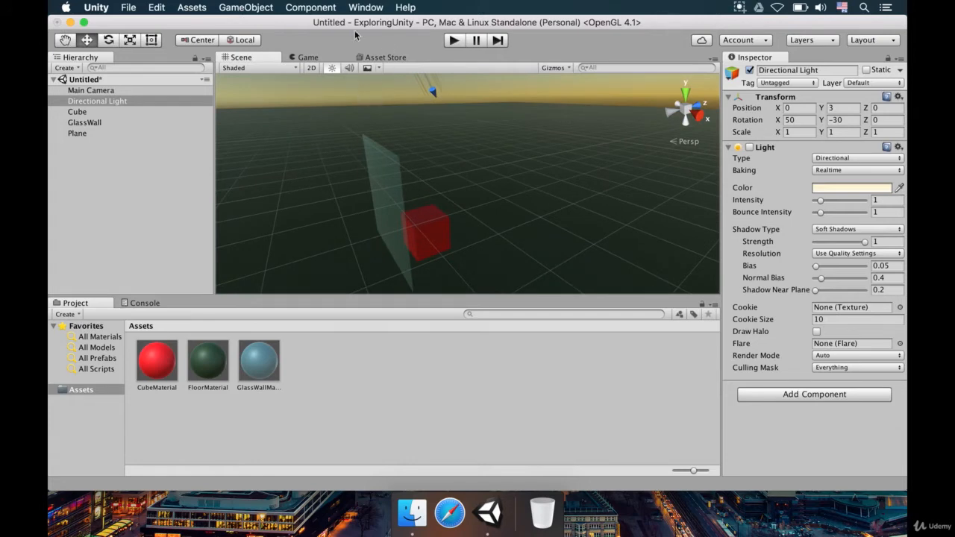
Open the scene's Lighting settings and raise the Ambient Intensity to 8
click(365, 8)
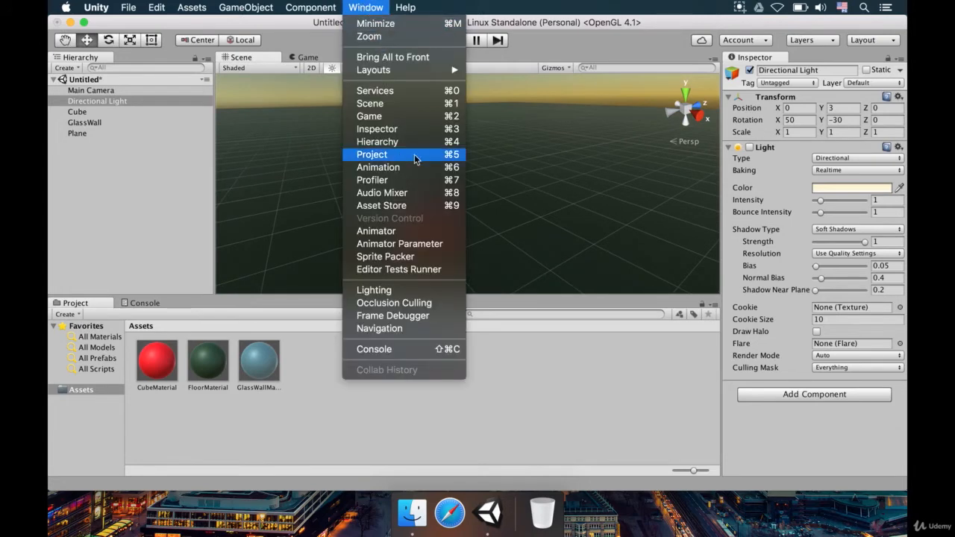
click(395, 289)
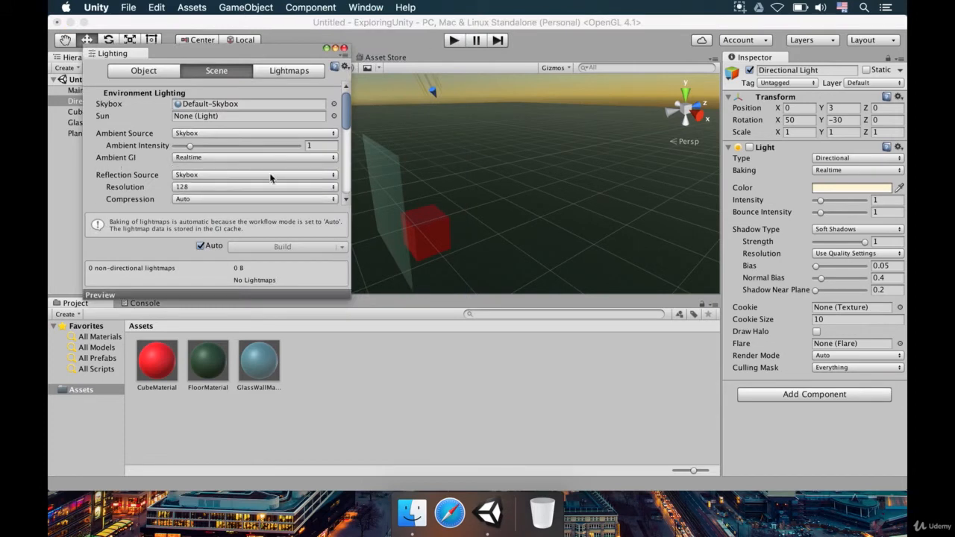
click(150, 69)
click(206, 74)
drag(192, 147, 313, 153)
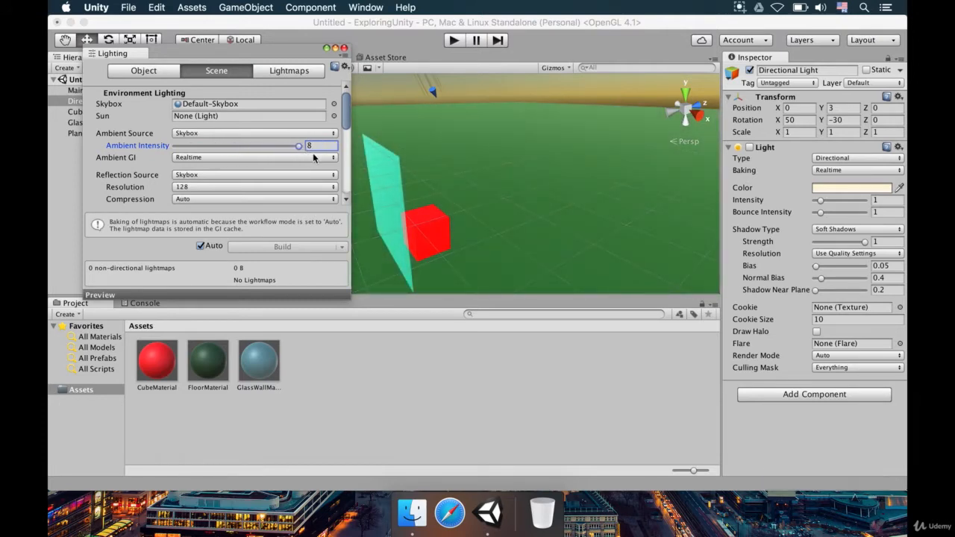
Move the Lighting window off the scene view and set the Ambient Intensity to 1
drag(285, 45, 802, 122)
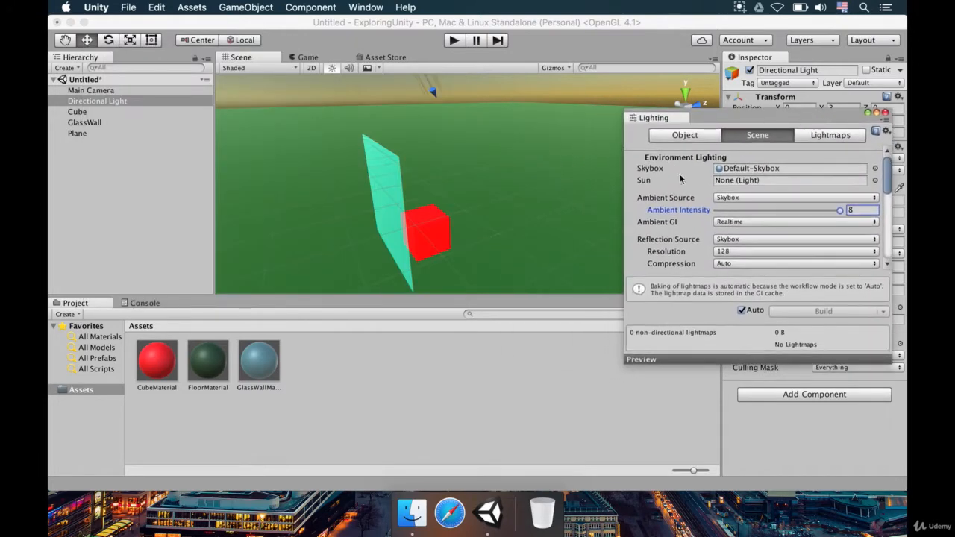
drag(841, 211, 751, 220)
key(super+z)
text(1)
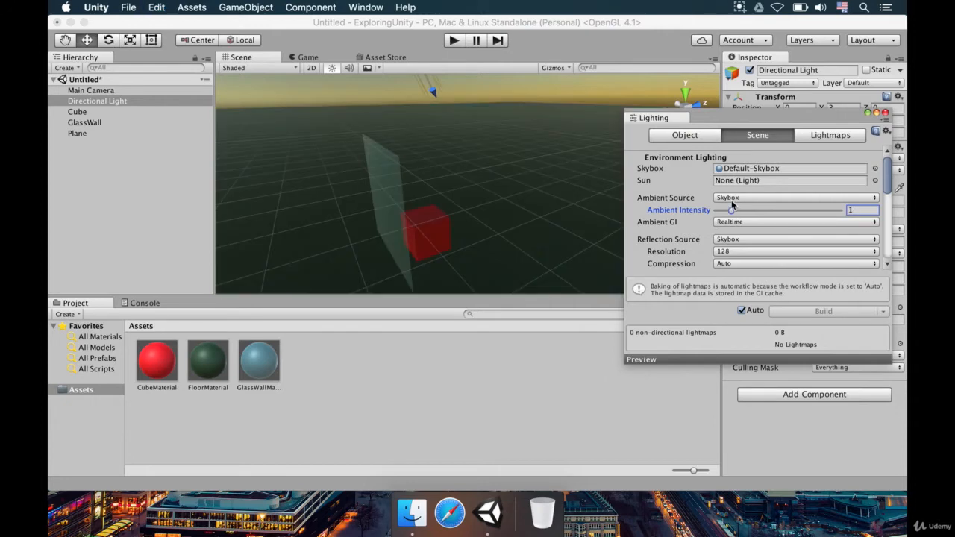
Close the Lighting settings and enable the Directional Light's Light component again
click(885, 113)
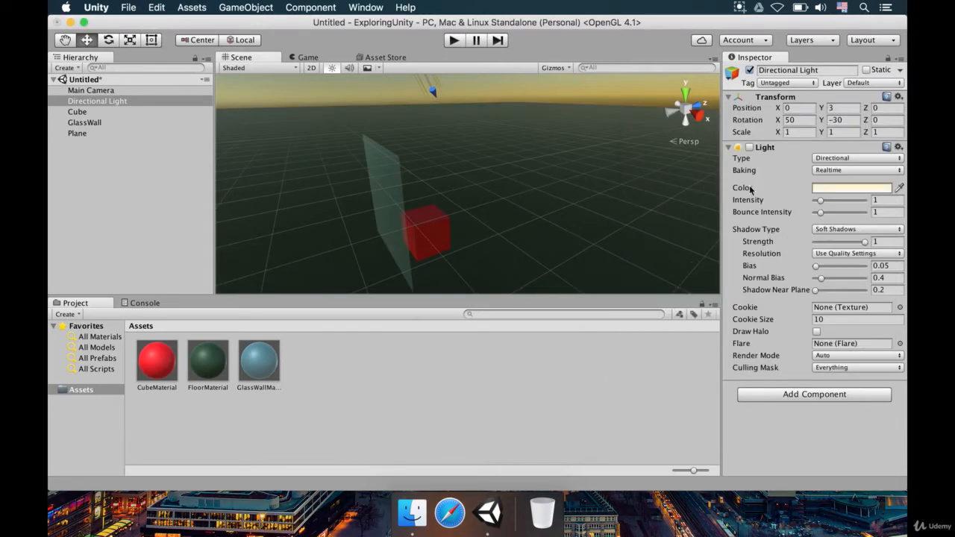
click(749, 148)
alt+drag(482, 160, 374, 142)
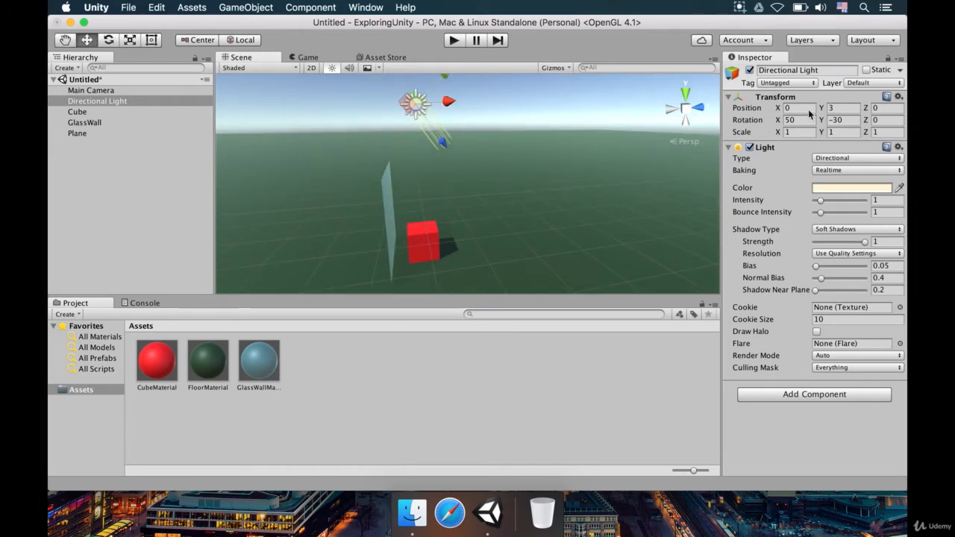
Try shifting the Directional Light's position along the X, Y and Z axes, and undo the shifts
drag(825, 111, 591, 112)
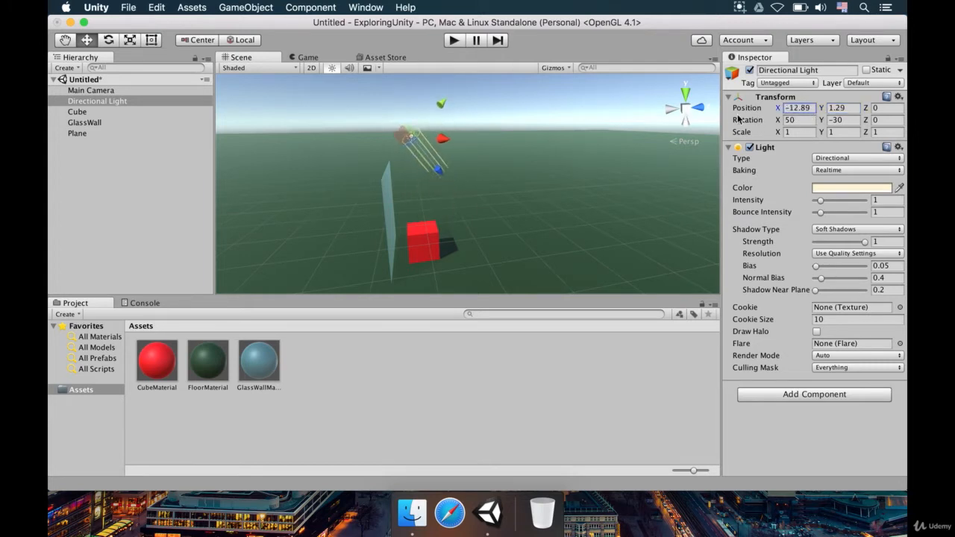
key(super+z)
mouse_move(866, 111)
mouse_down()
mouse_move(817, 111)
mouse_move(875, 116)
mouse_up()
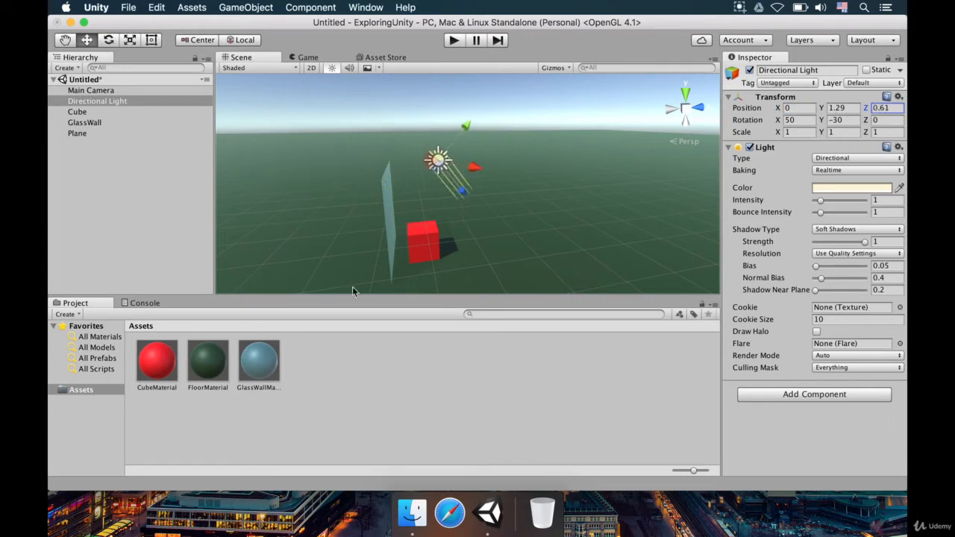
key(super+z)
key(super+z)
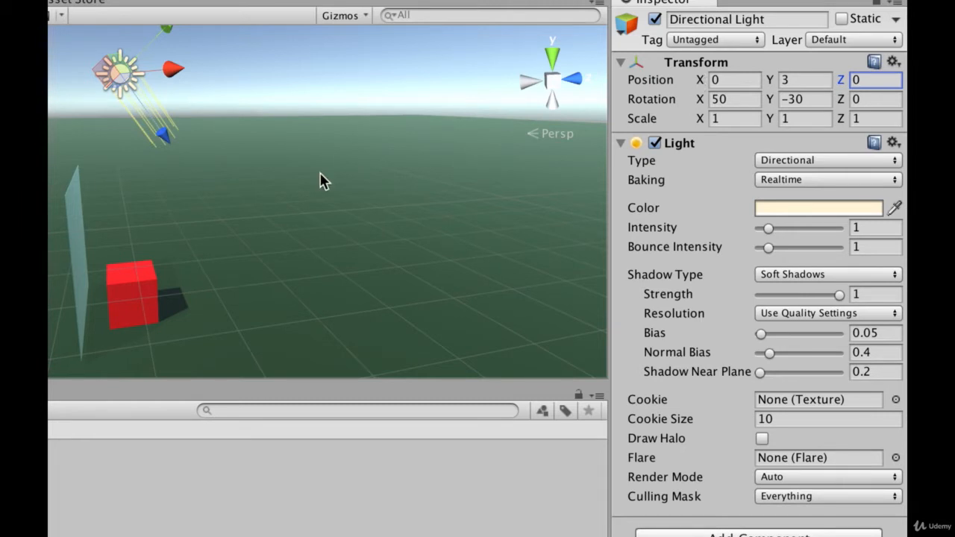
Rotate the Directional Light freehand above the cube with the Rotate tool
right_drag(406, 252, 352, 274)
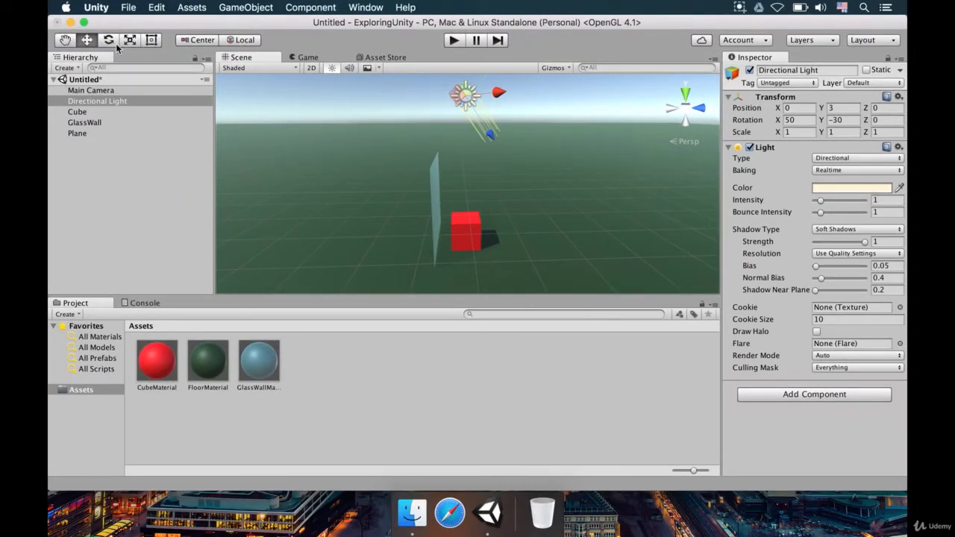
click(116, 43)
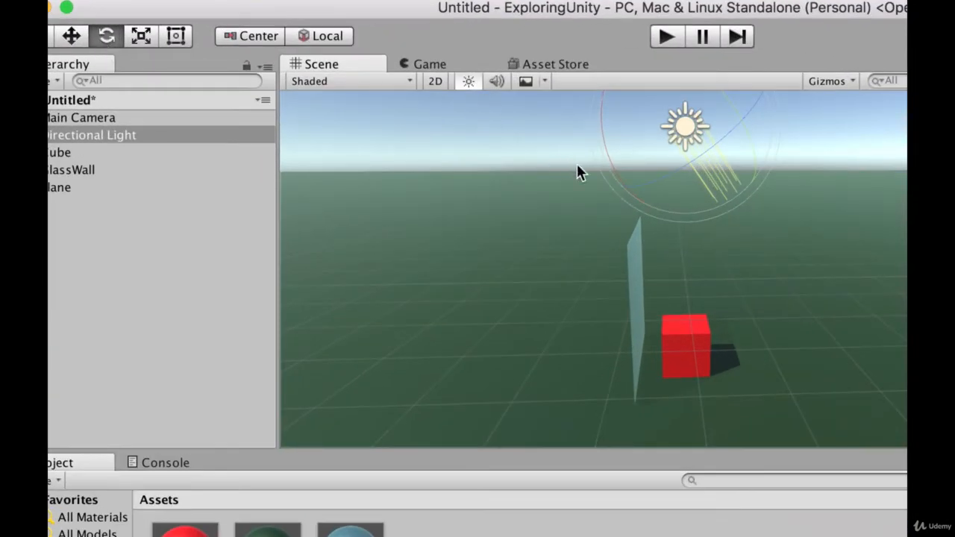
alt+drag(577, 164, 732, 220)
scroll(732, 219, up, 5)
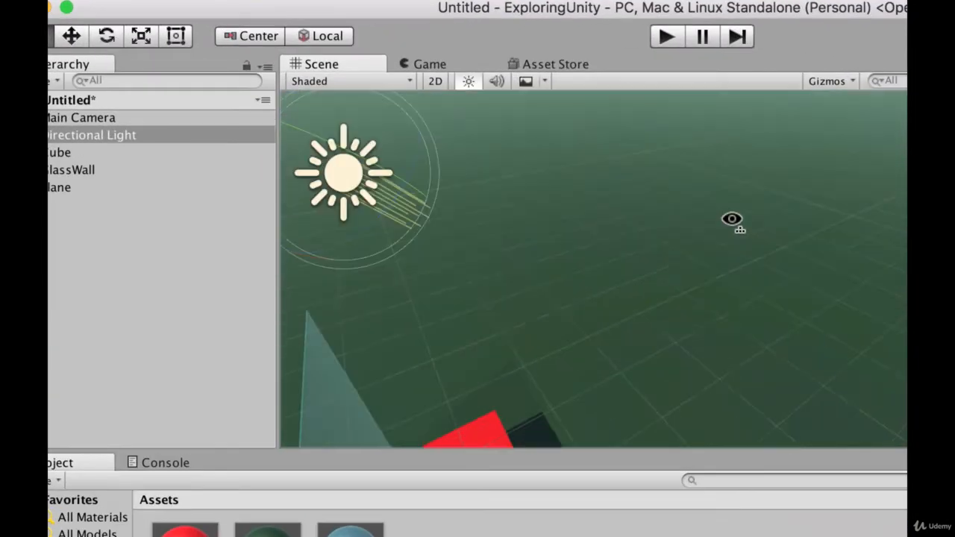
scroll(734, 219, down, 6)
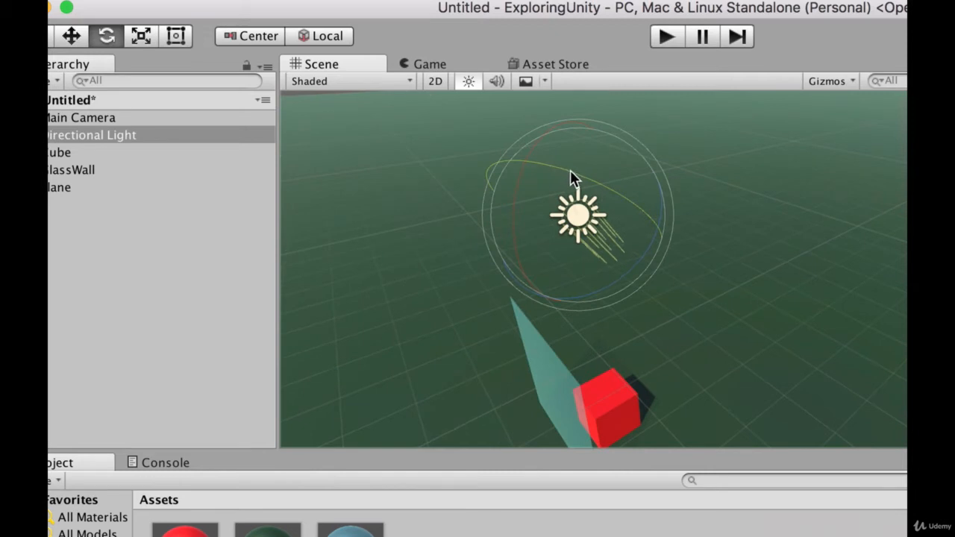
mouse_move(571, 173)
mouse_down()
mouse_move(721, 235)
mouse_move(542, 188)
mouse_move(582, 198)
mouse_move(561, 160)
mouse_move(574, 178)
mouse_up()
Tilt the Directional Light further until its sun disc sits just above the horizon
alt+drag(627, 260, 688, 240)
right_drag(688, 240, 608, 237)
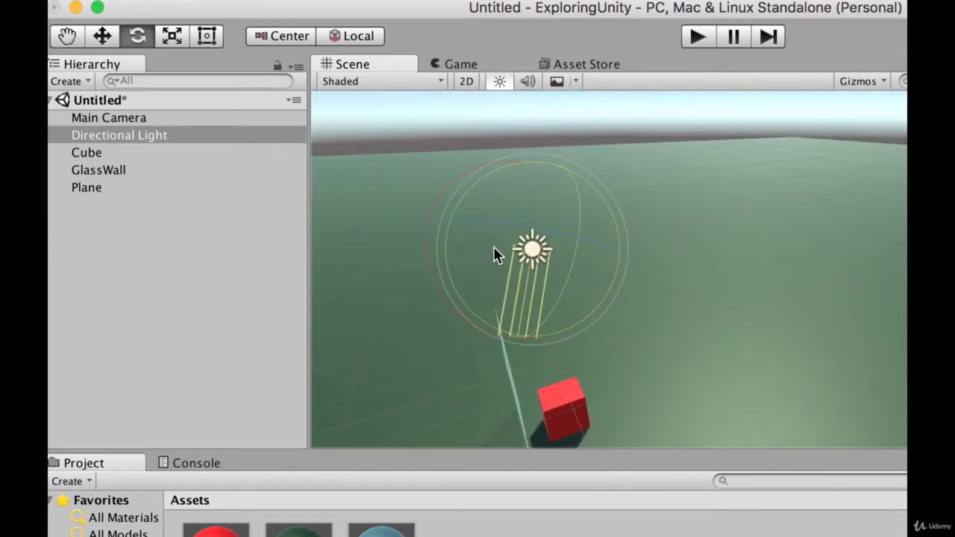
drag(494, 249, 518, 245)
alt+drag(572, 258, 605, 261)
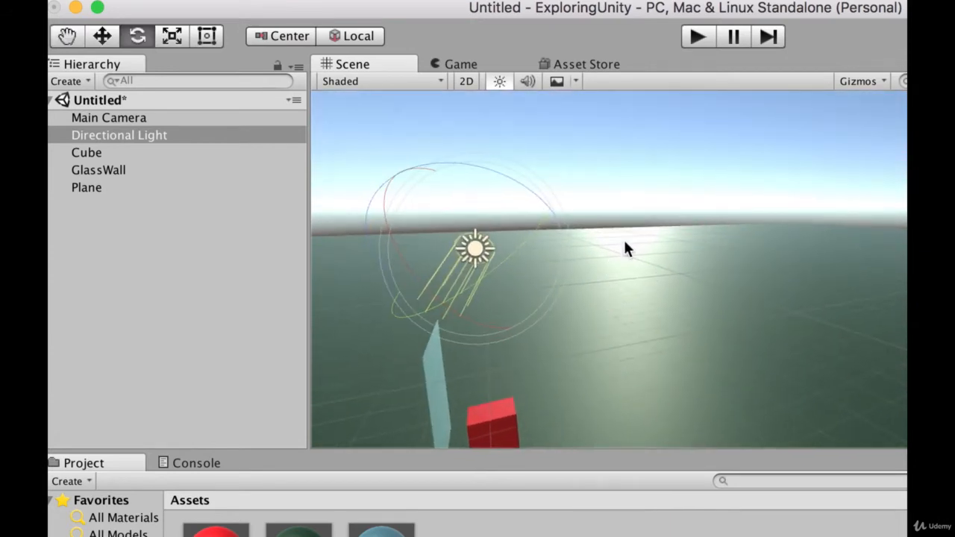
drag(457, 223, 473, 259)
Try relocating the Directional Light with the Move tool, undo the last change and return to the Rotate tool
key(w)
drag(478, 225, 425, 249)
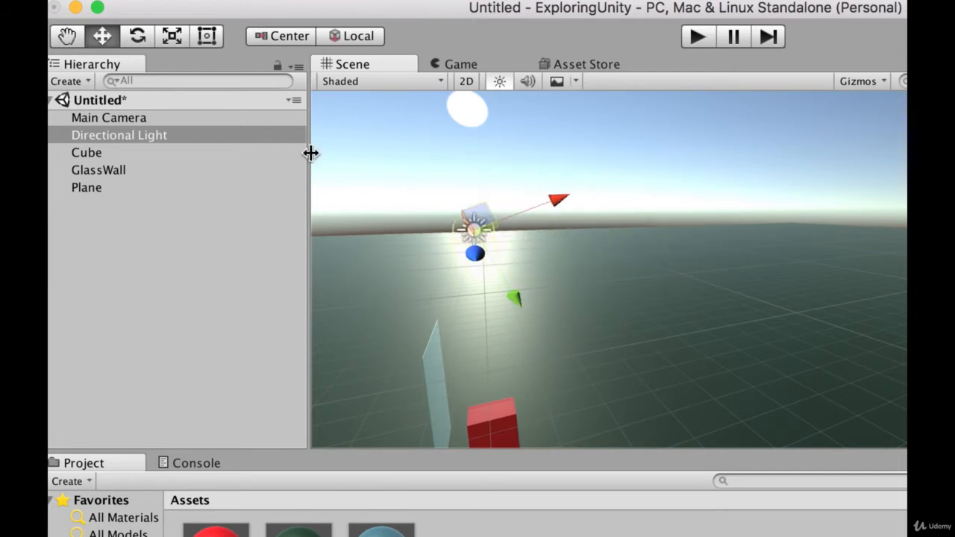
key(super+z)
click(138, 36)
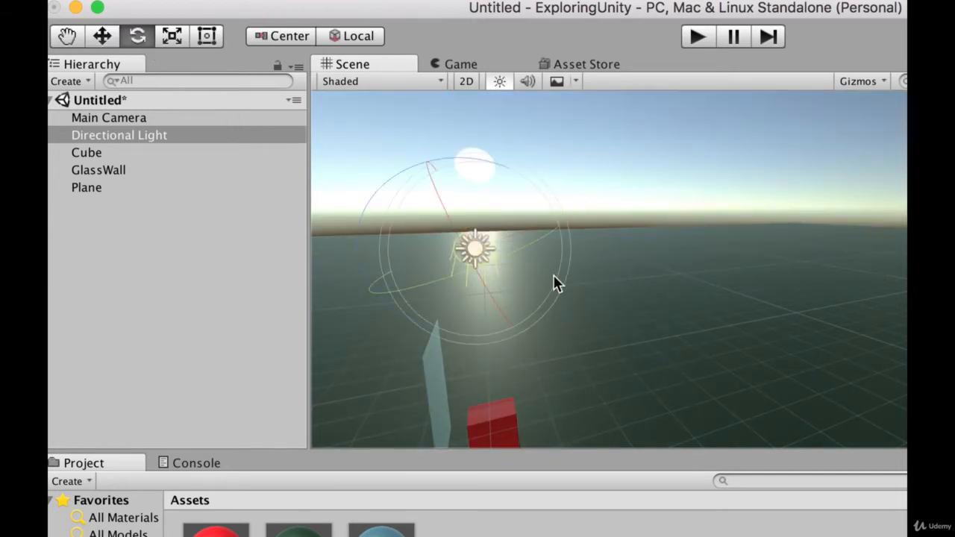
Rotate the Directional Light through its full range, including until the scene is dark, and undo its rotations
drag(485, 247, 497, 211)
alt+drag(586, 291, 528, 328)
click(396, 157)
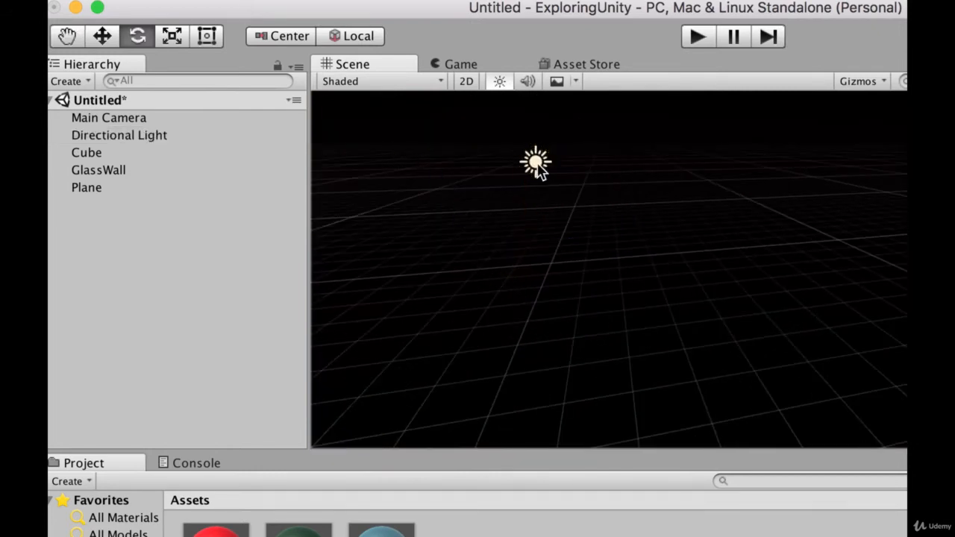
click(536, 164)
drag(505, 154, 863, 232)
key(super+z)
key(super+z)
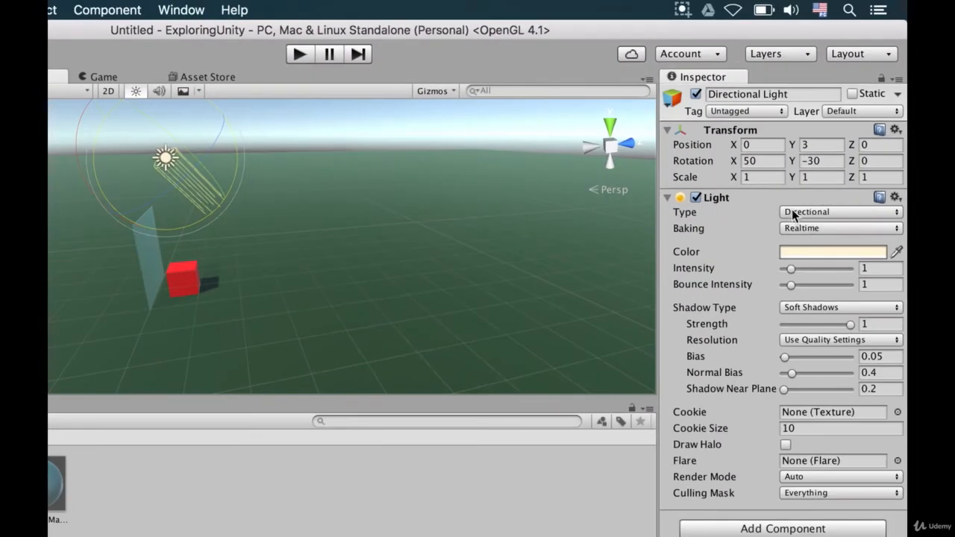
Change the light's type to Spot and aim it at the cube from about position 4.33, 4.28, -1.9 with rotation 42, -59, -14
click(809, 216)
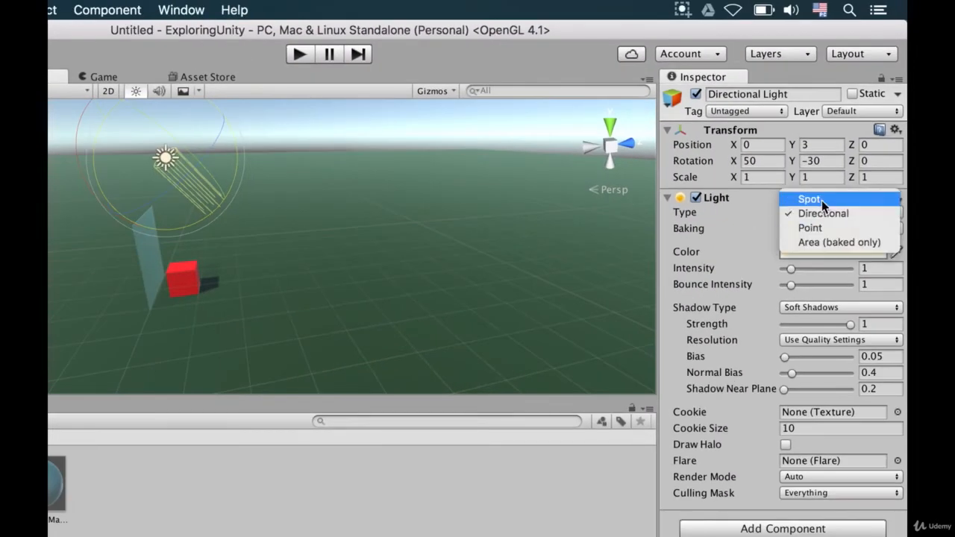
click(822, 200)
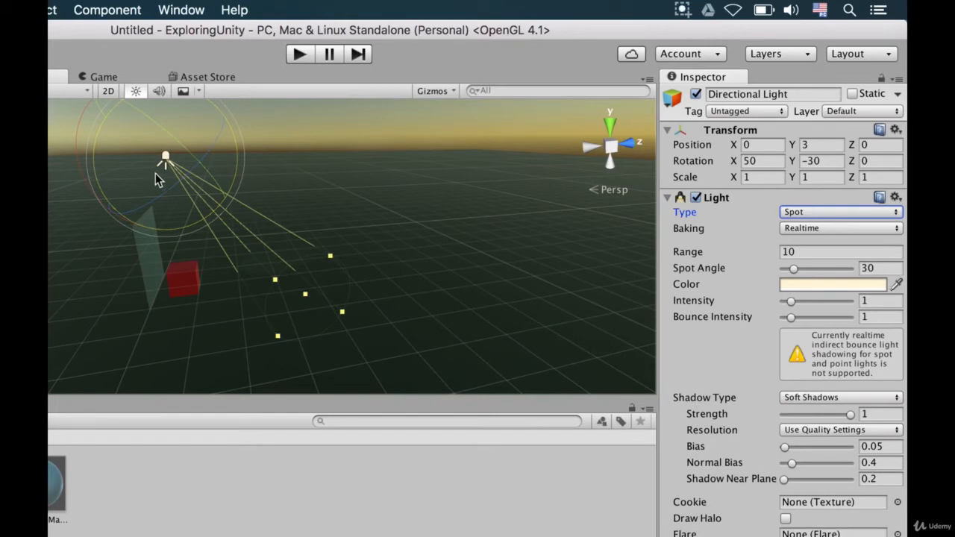
drag(165, 158, 30, 171)
right_drag(181, 226, 636, 234)
drag(475, 196, 482, 195)
drag(427, 243, 459, 238)
right_drag(586, 248, 345, 232)
drag(355, 208, 532, 187)
key(e)
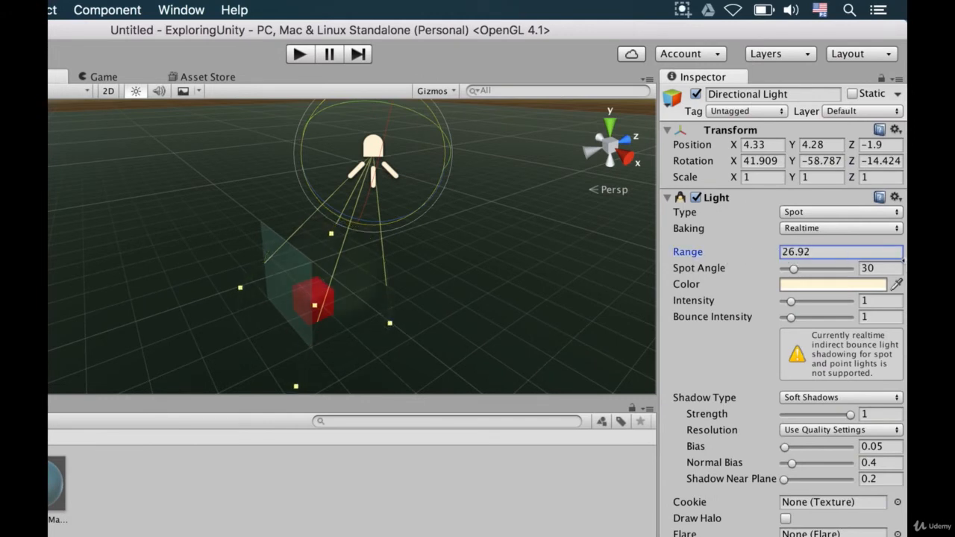
Set the spotlight's Spot Angle to 44, Range to 28.93 and Intensity to 5.8
text(10)
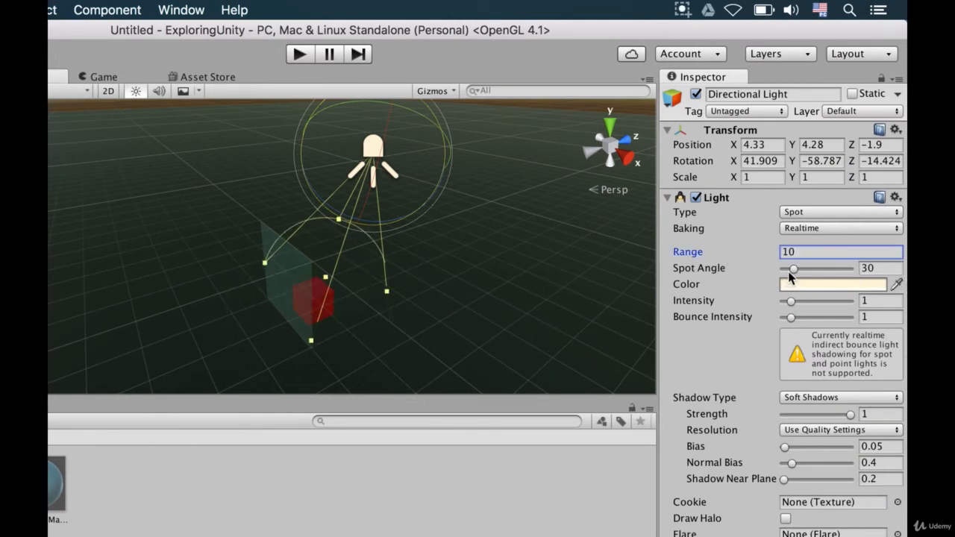
mouse_move(793, 274)
mouse_down()
mouse_move(810, 275)
mouse_move(799, 276)
mouse_up()
drag(729, 257, 818, 266)
drag(793, 302, 833, 306)
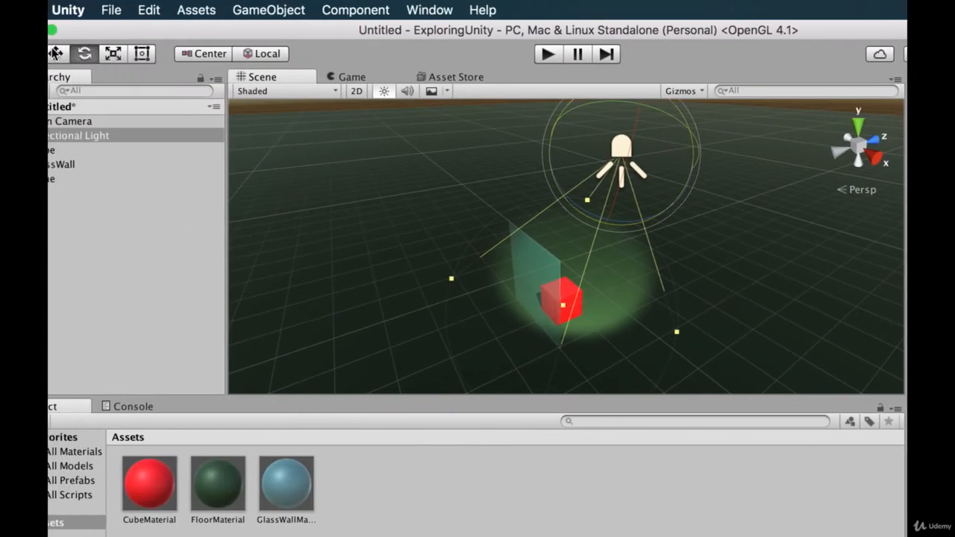
Move the spotlight lower beside the cube, to about X 5.08, Y 3.31, Z -2.35
key(w)
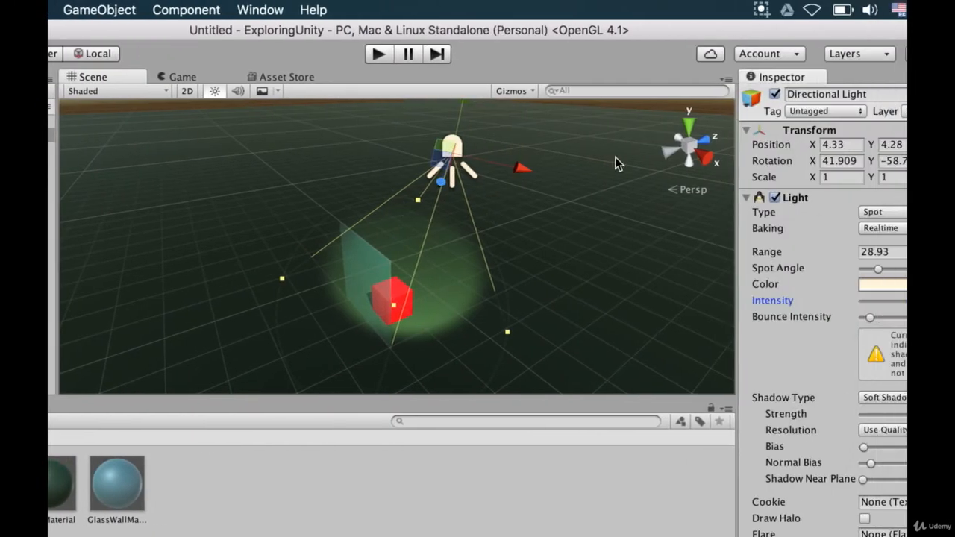
drag(473, 153, 535, 289)
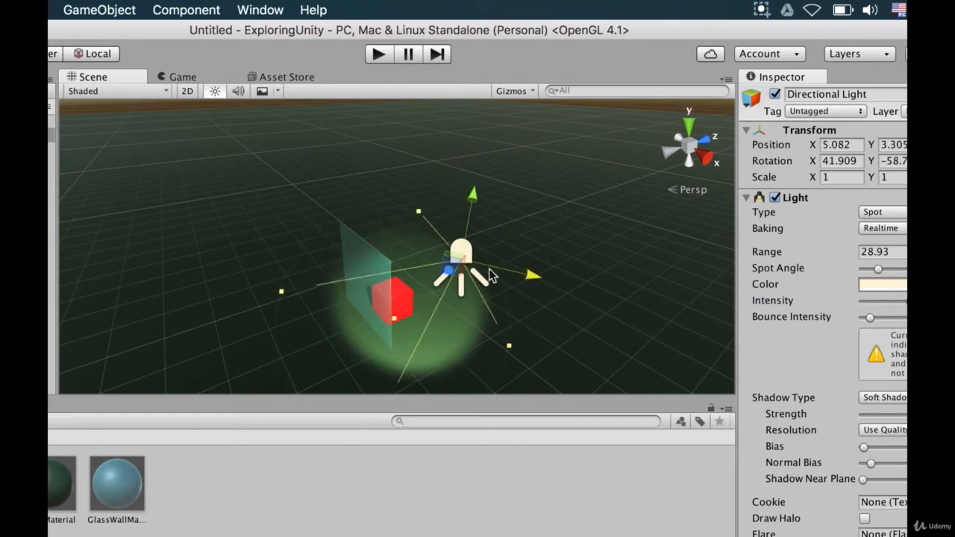
key(e)
mouse_move(453, 269)
mouse_down()
mouse_move(458, 282)
mouse_move(459, 268)
mouse_up()
View the cube's shadow from the side with the spotlight deselected, and undo the light's most recent adjustments
click(599, 222)
right_drag(613, 136, 124, 90)
click(633, 110)
right_drag(246, 149, 531, 311)
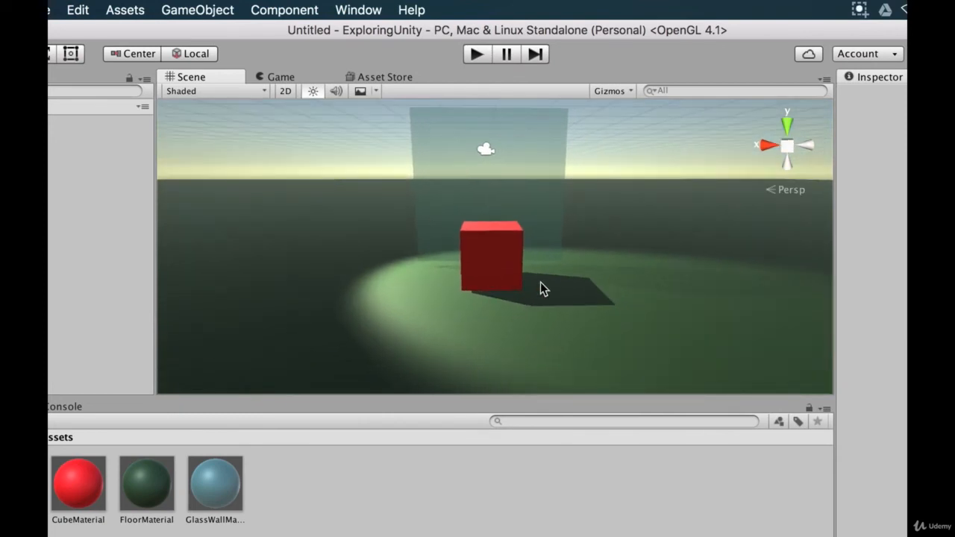
key(super+z)
key(super+z)
key(super+z)
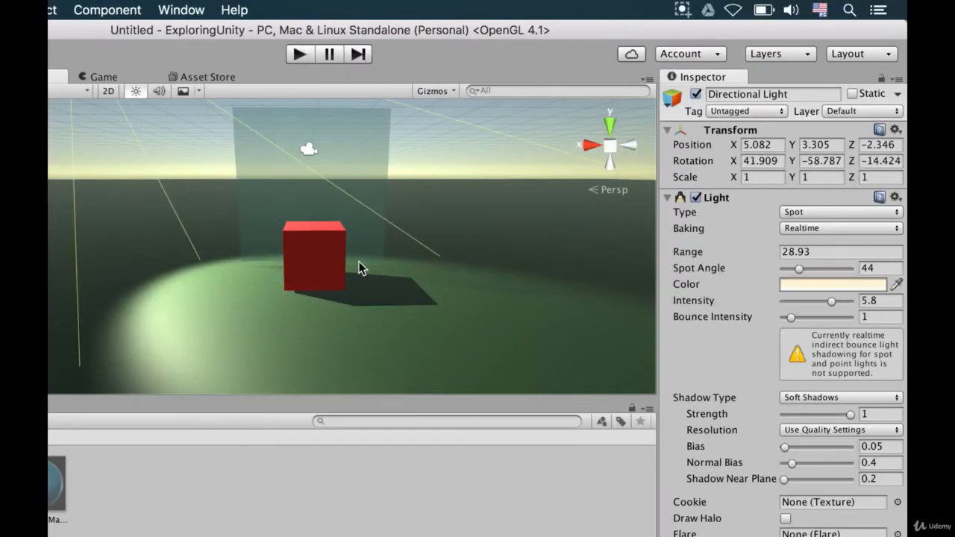
Set the spotlight's color to red, hex D22323FF
click(803, 291)
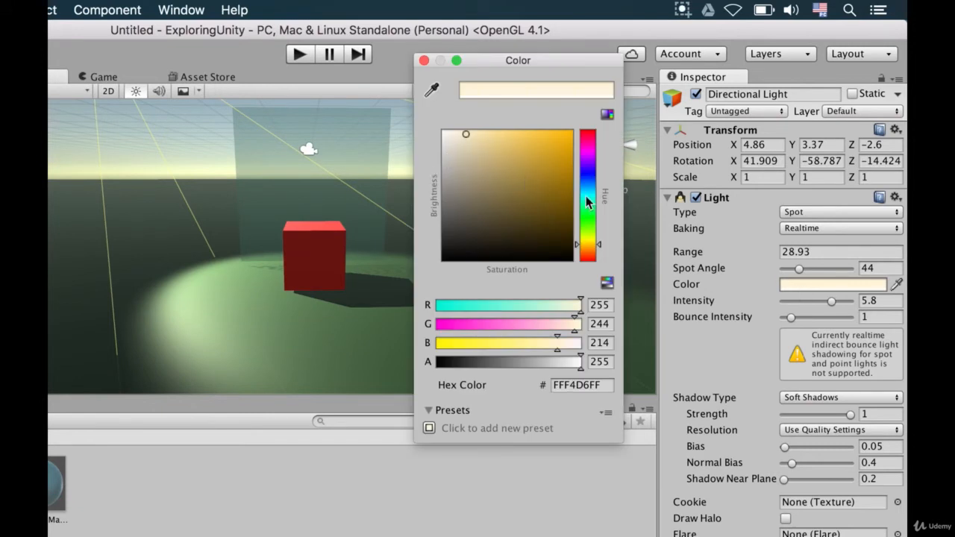
drag(587, 201, 547, 159)
drag(600, 188, 596, 117)
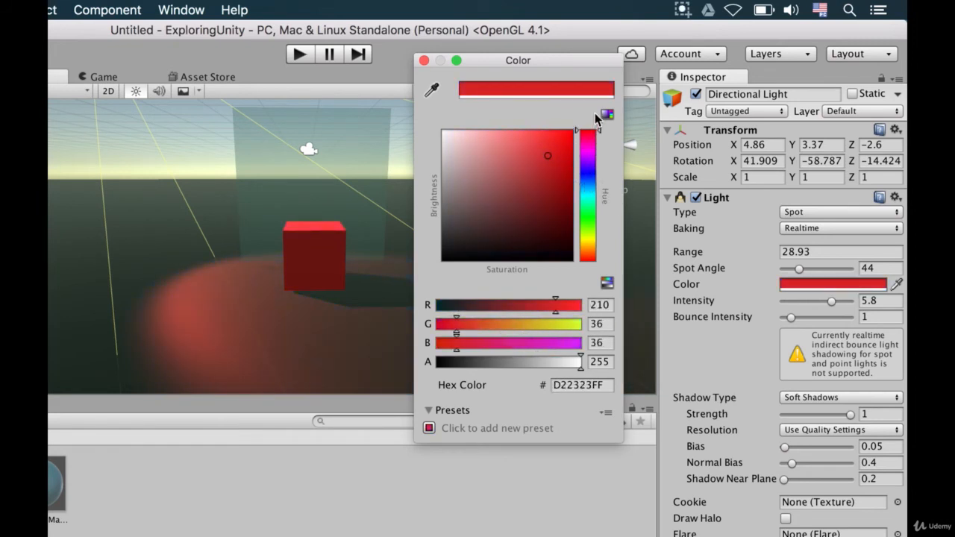
Close the color picker and undo the spotlight changes back to the original directional light settings
click(423, 60)
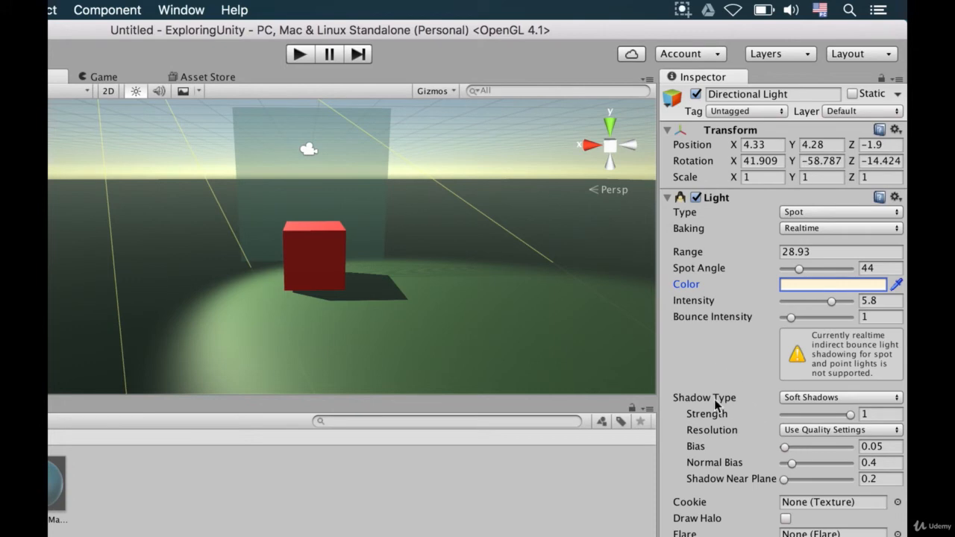
key(super+z)
key(super+z)
key(super+z)
key(super+z)
key(super+z)
key(super+z)
key(super+z)
key(super+z)
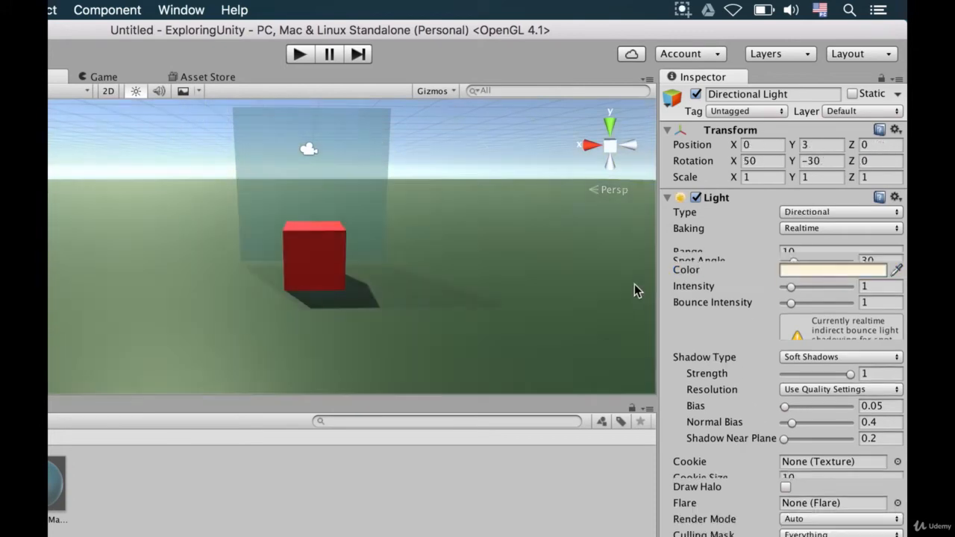
key(super+z)
key(super+z)
key(super+z)
key(super+z)
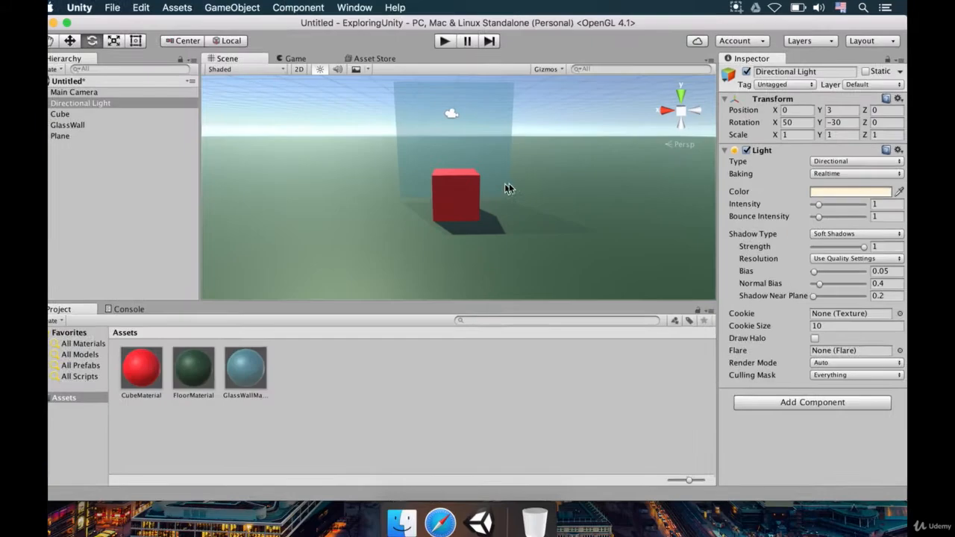
Change the directional light's type to Point
alt+drag(506, 188, 754, 217)
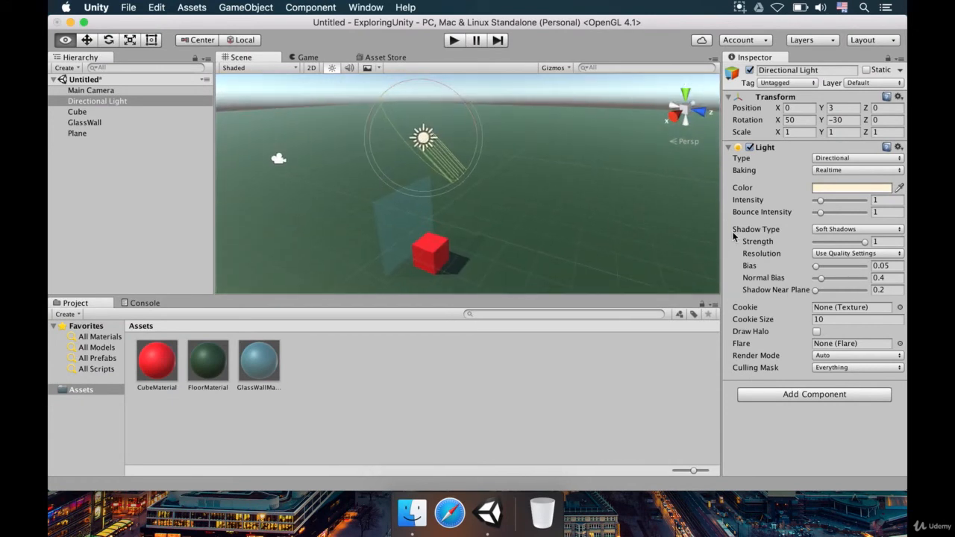
click(836, 158)
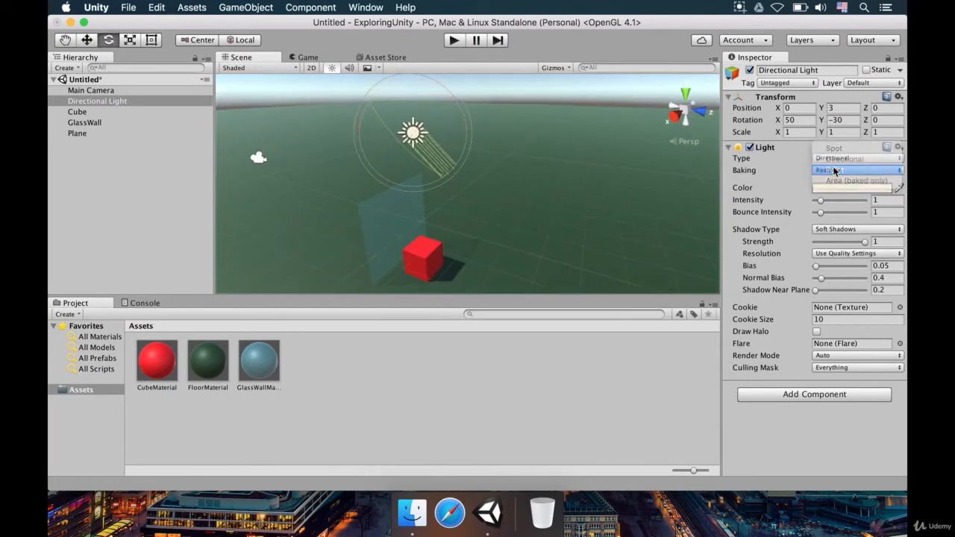
click(834, 170)
Move the point light down to just above the cube, at about X -0.2, Y -0.25, Z 0.35
key(w)
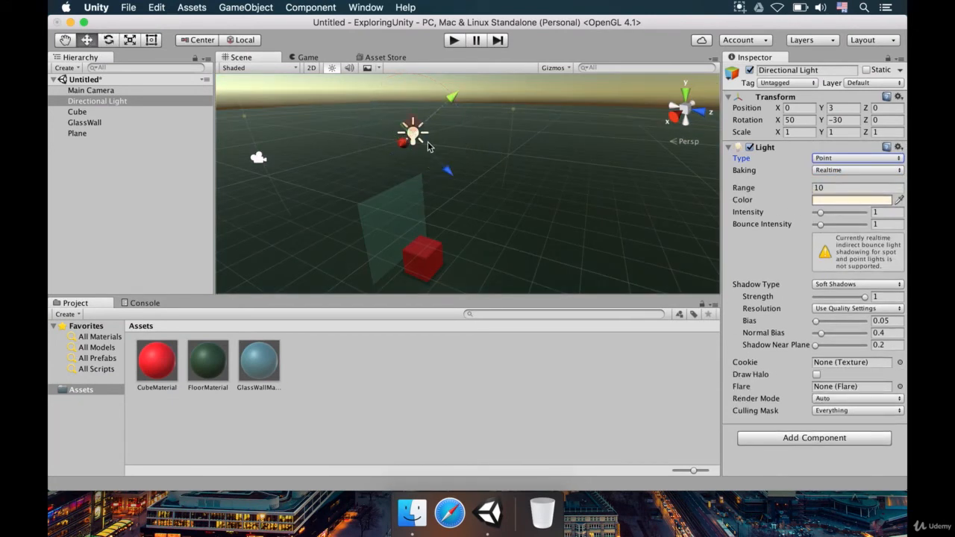
drag(415, 139, 434, 225)
right_drag(433, 226, 50, 202)
key(w)
key(s)
key(d)
key(s)
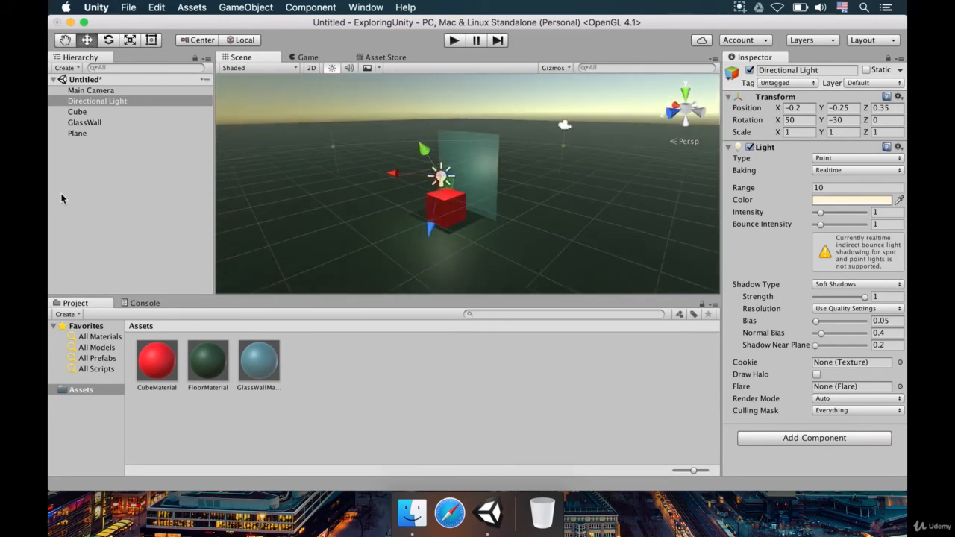
Set the point light's Range to 3.54 and its Intensity to 8
key(s)
right_drag(397, 198, 372, 182)
key(w)
key(d)
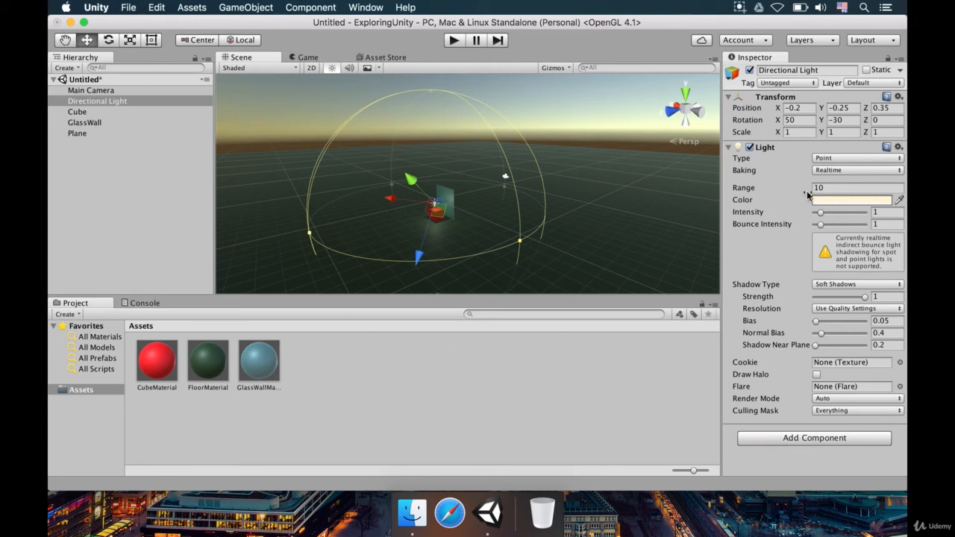
drag(807, 195, 735, 191)
alt+drag(619, 214, 577, 210)
alt+scroll(578, 210, up, 6)
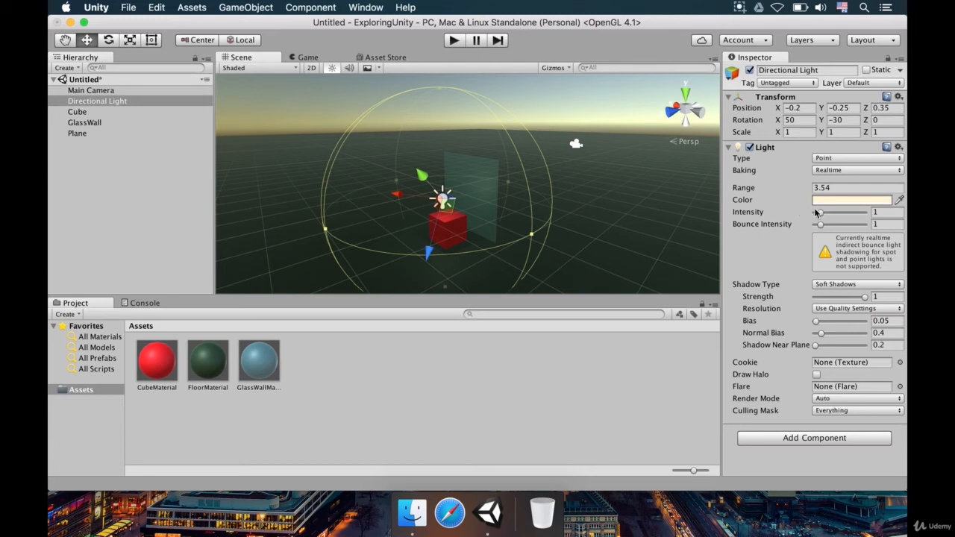
drag(821, 212, 883, 220)
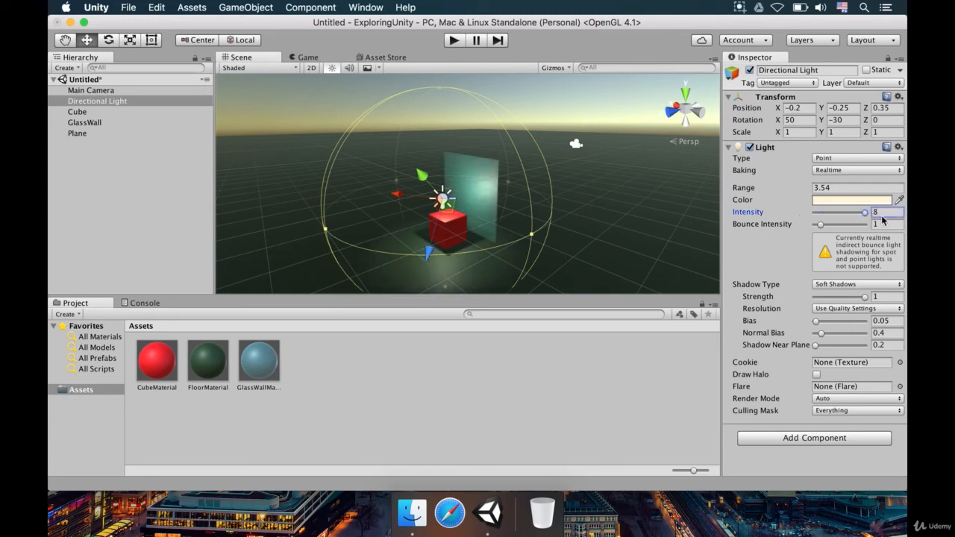
Deselect the point light and examine how it illuminates the cube, glass wall and floor up close
click(385, 166)
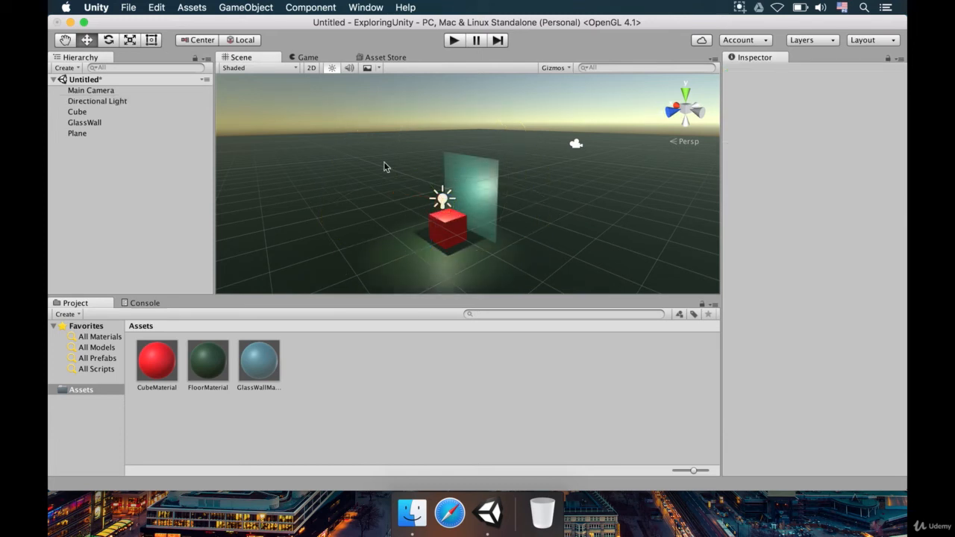
key(w)
right_drag(395, 183, 484, 195)
key(d)
key(s)
key(a)
key(s)
Select the point light again and set its shadow Strength to 0
click(454, 144)
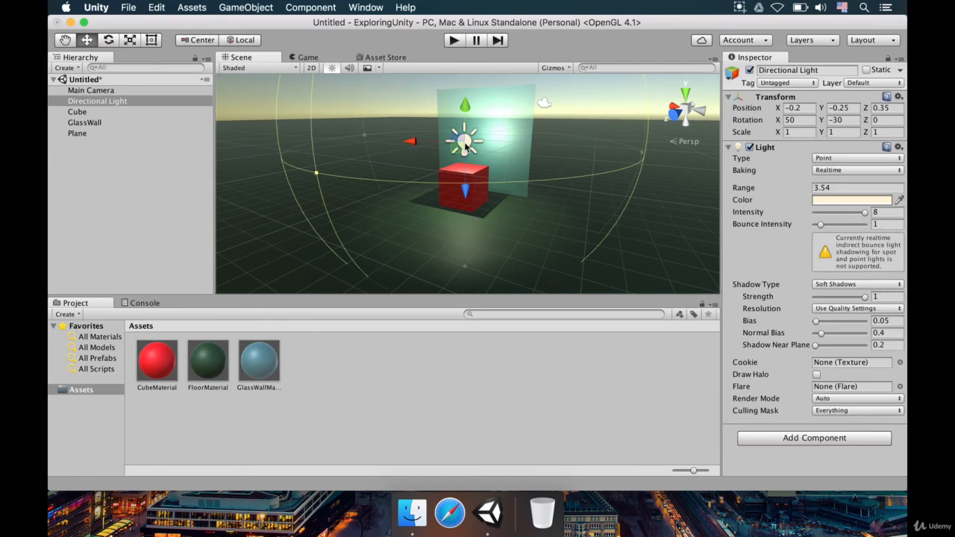
mouse_move(866, 299)
mouse_down()
mouse_move(816, 306)
mouse_move(883, 301)
mouse_up()
alt+drag(645, 270, 414, 196)
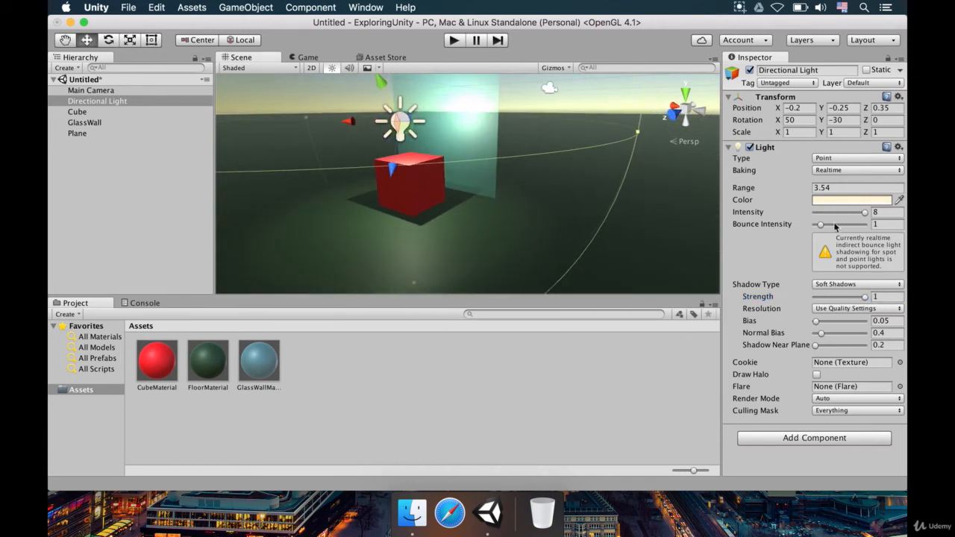
drag(857, 298, 804, 305)
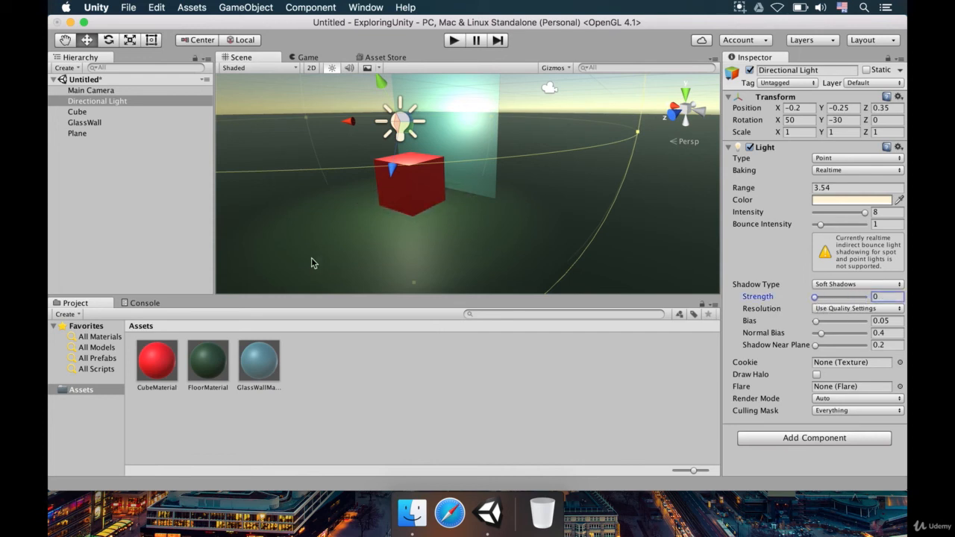
Undo the point light's shadow strength and intensity changes
key(super+z)
key(super+z)
key(super+z)
key(super+z)
key(super+z)
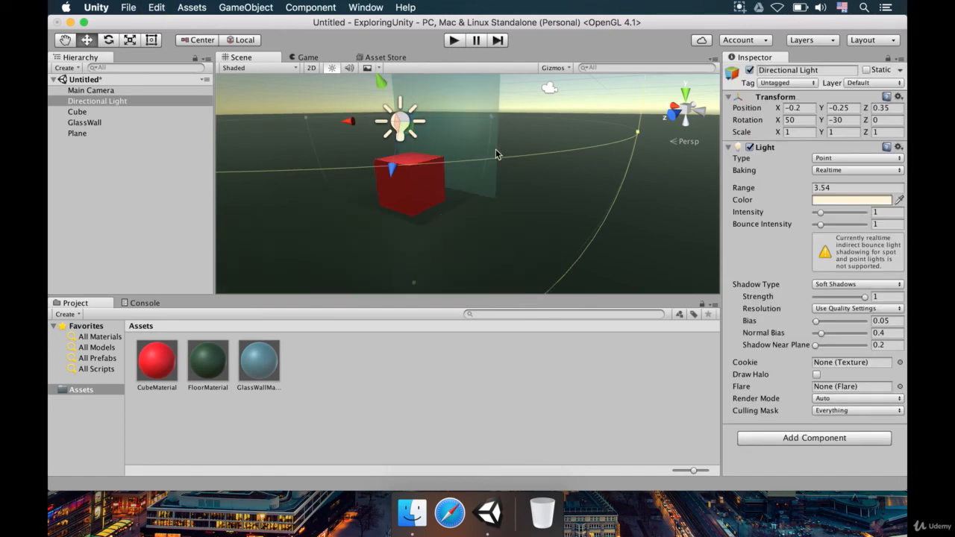
Undo the remaining point light changes back to the original directional light, plus the glass wall's last adjustment
key(super+z)
alt+drag(437, 171, 899, 205)
key(super+z)
key(super+z)
key(super+z)
key(super+z)
key(super+z)
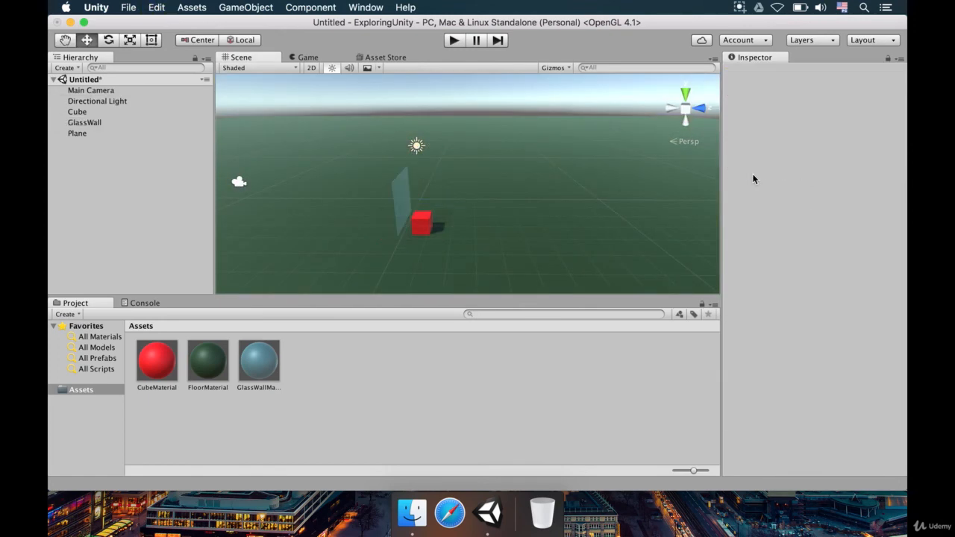
key(super+z)
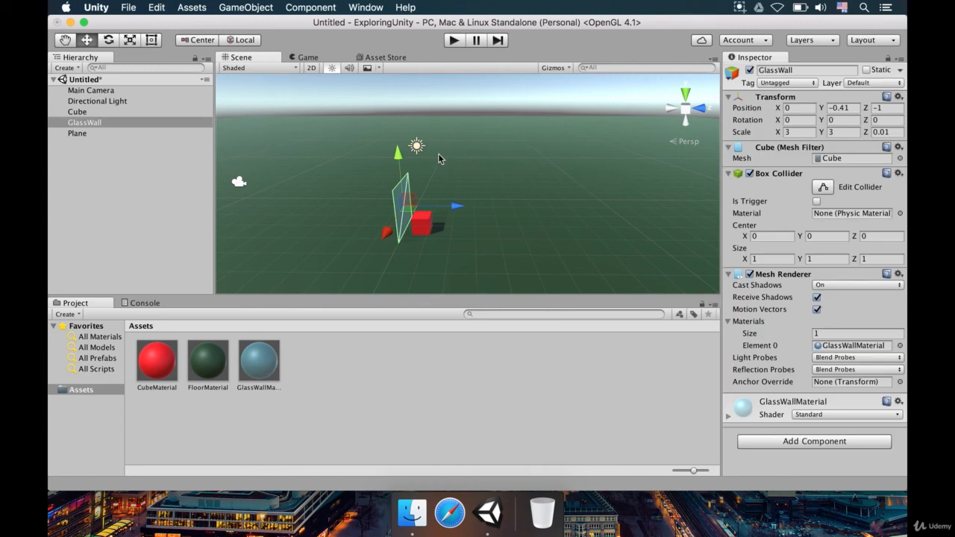
Select the directional light and check its available light types, including Area (baked only), without choosing another one
click(417, 148)
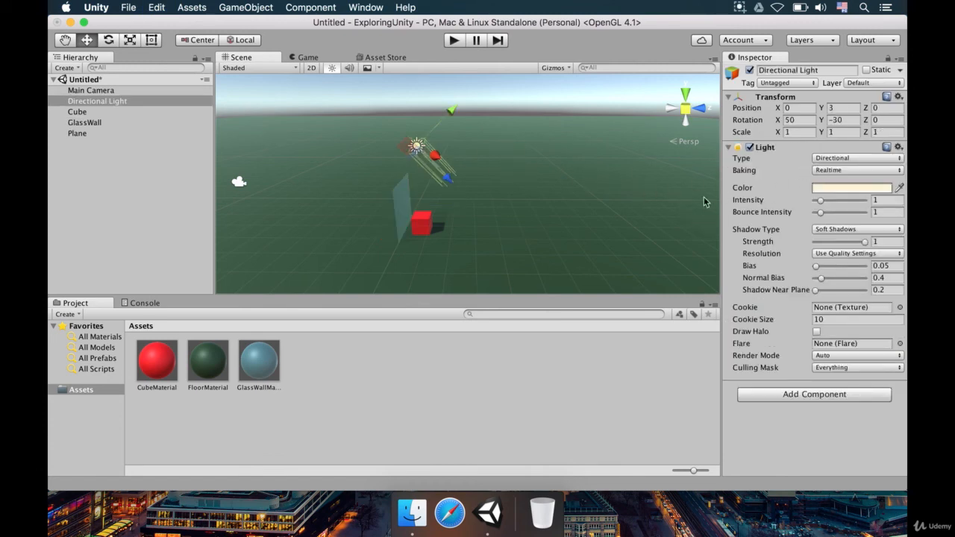
click(886, 162)
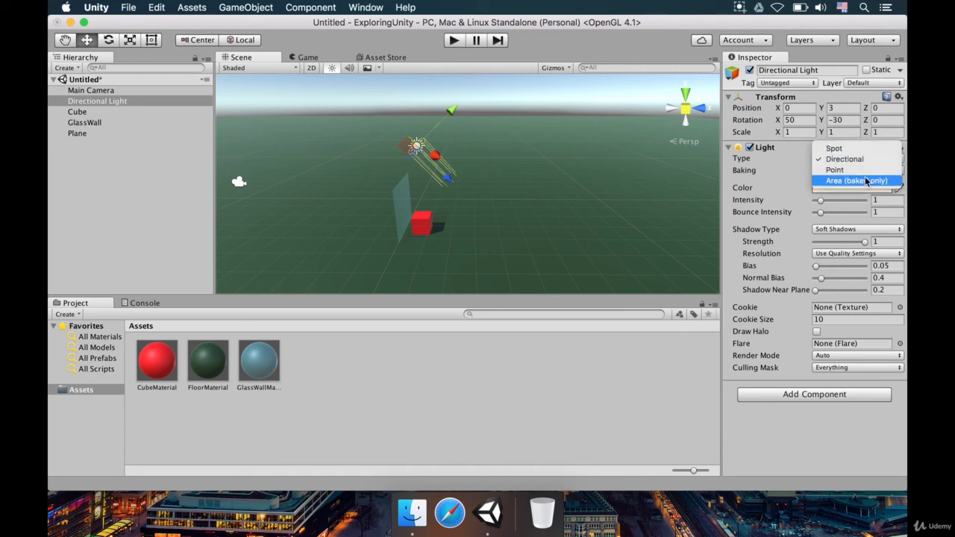
click(862, 191)
click(830, 436)
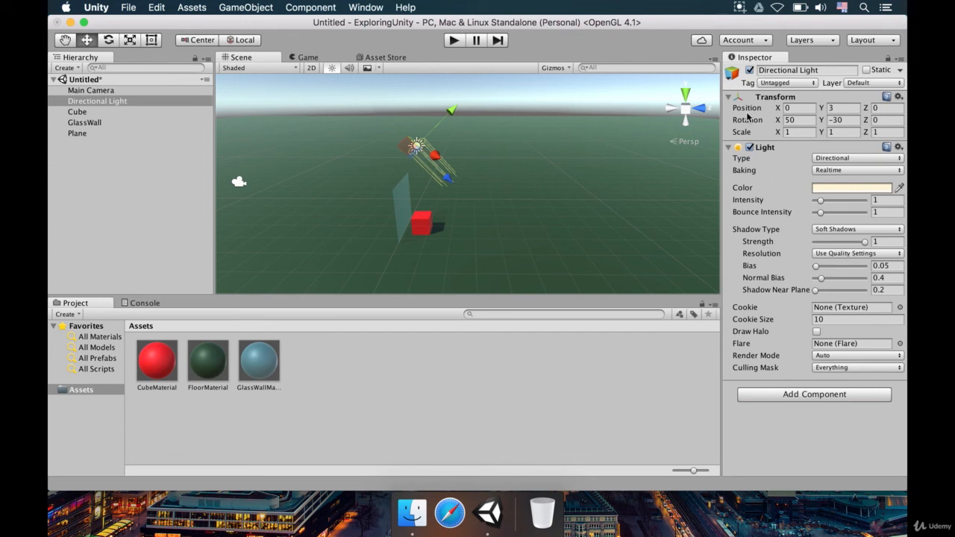
Select the cube and view it from a different angle together with the glass wall and light
click(427, 226)
key(w)
right_drag(439, 227, 581, 248)
key(q)
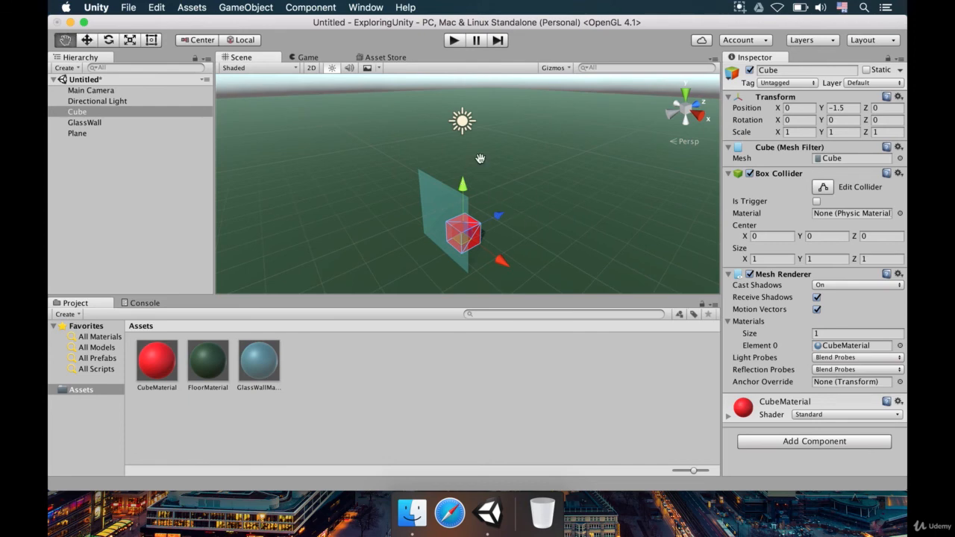